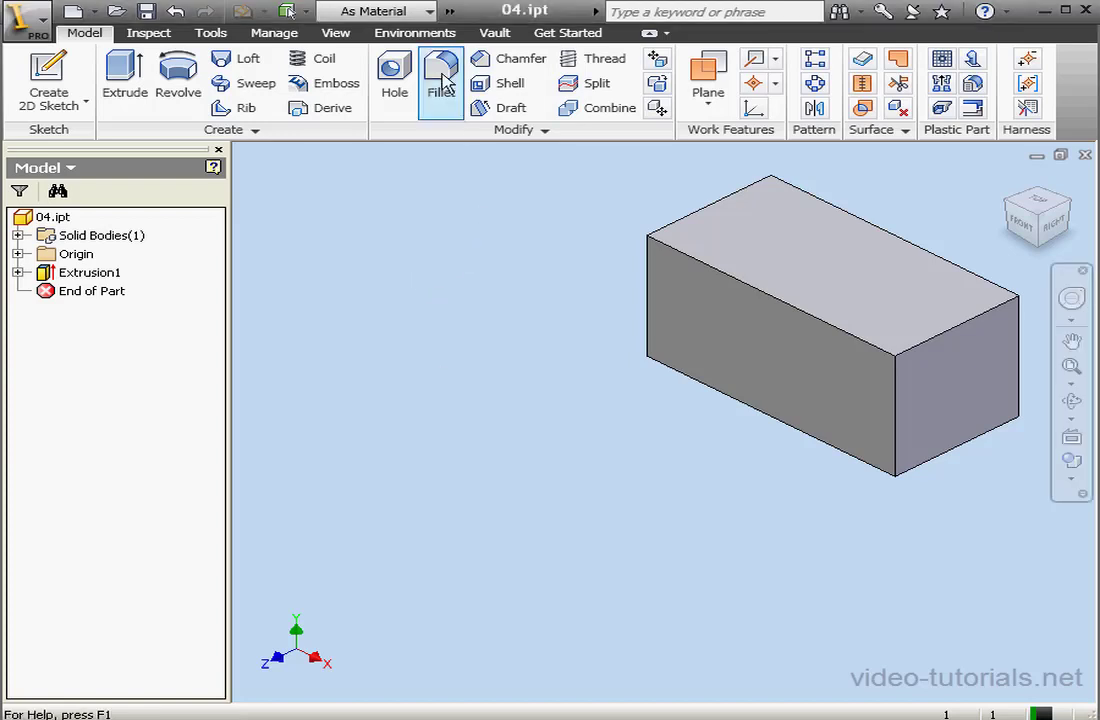
Switch part 04.ipt into the Inventor Studio environment from the Environments tab.
click(415, 32)
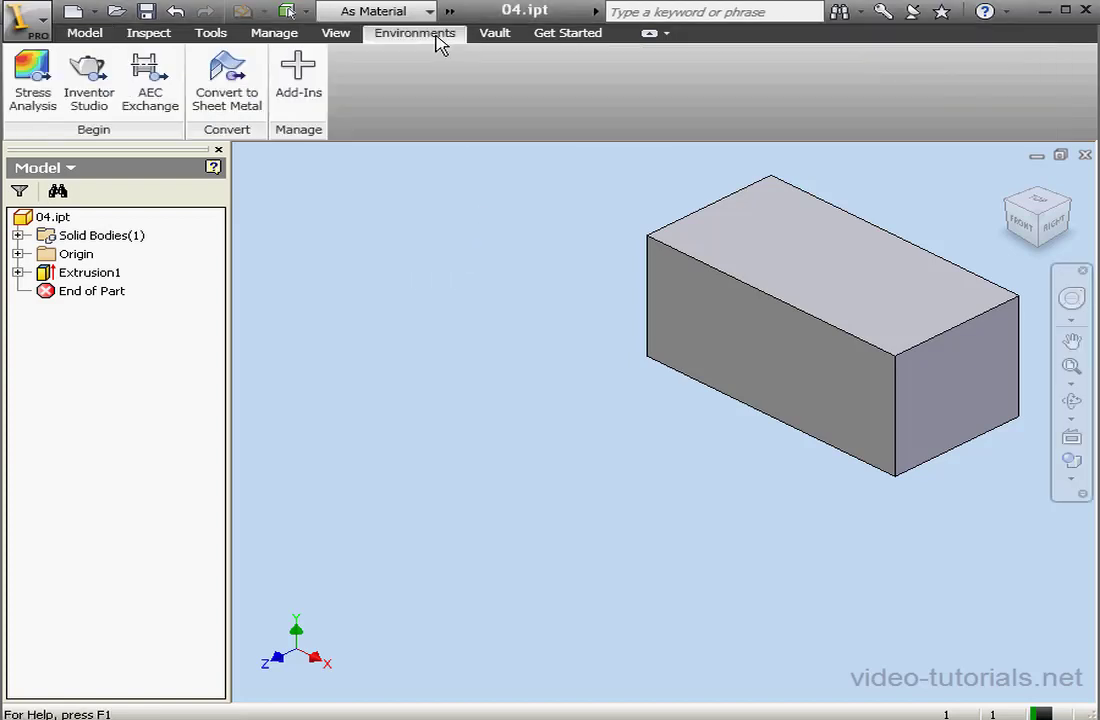
click(90, 90)
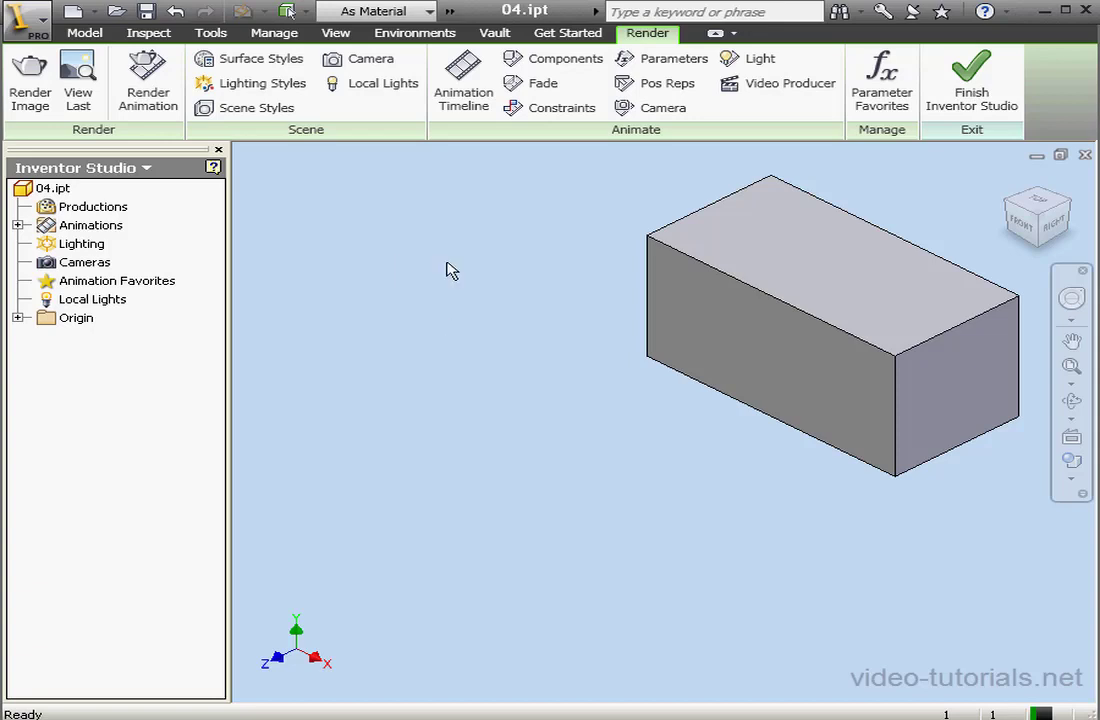
Open Scene Styles, look over Starfield, and set Galaxy as the active scene style.
click(272, 107)
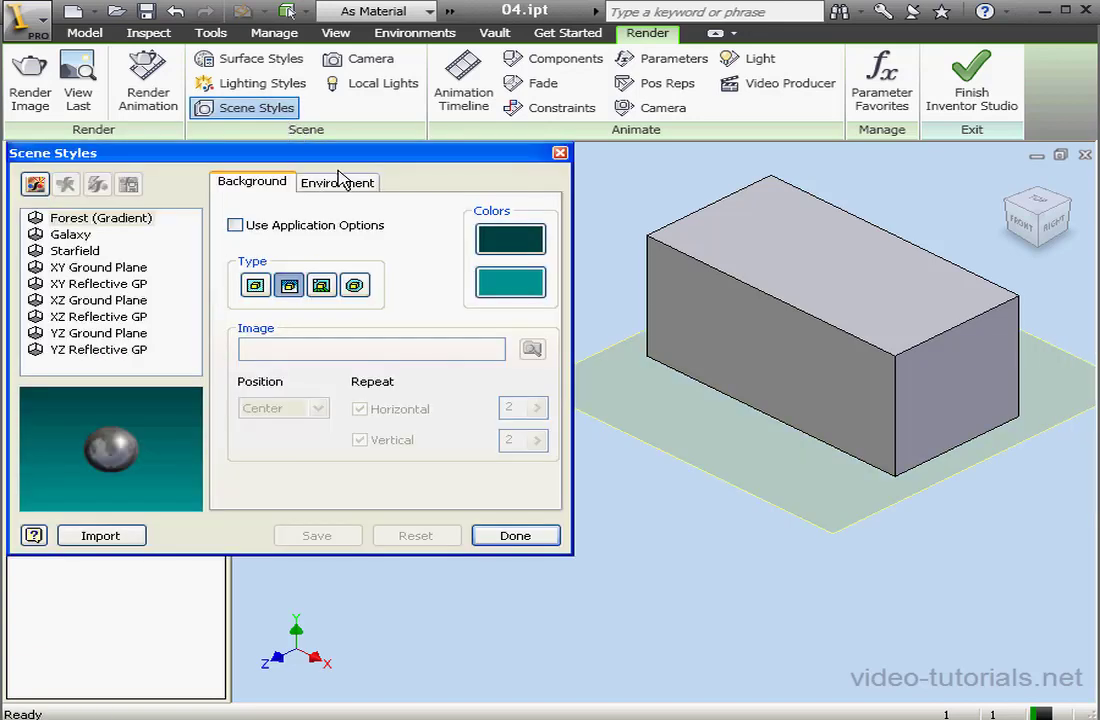
right_click(72, 236)
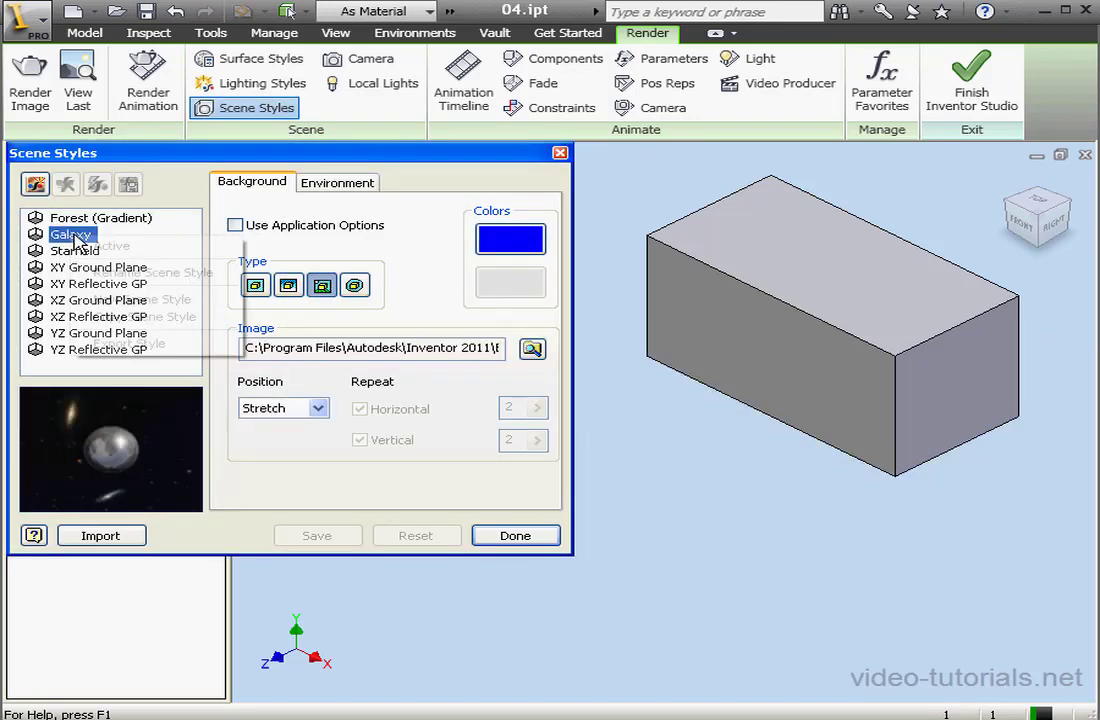
click(100, 246)
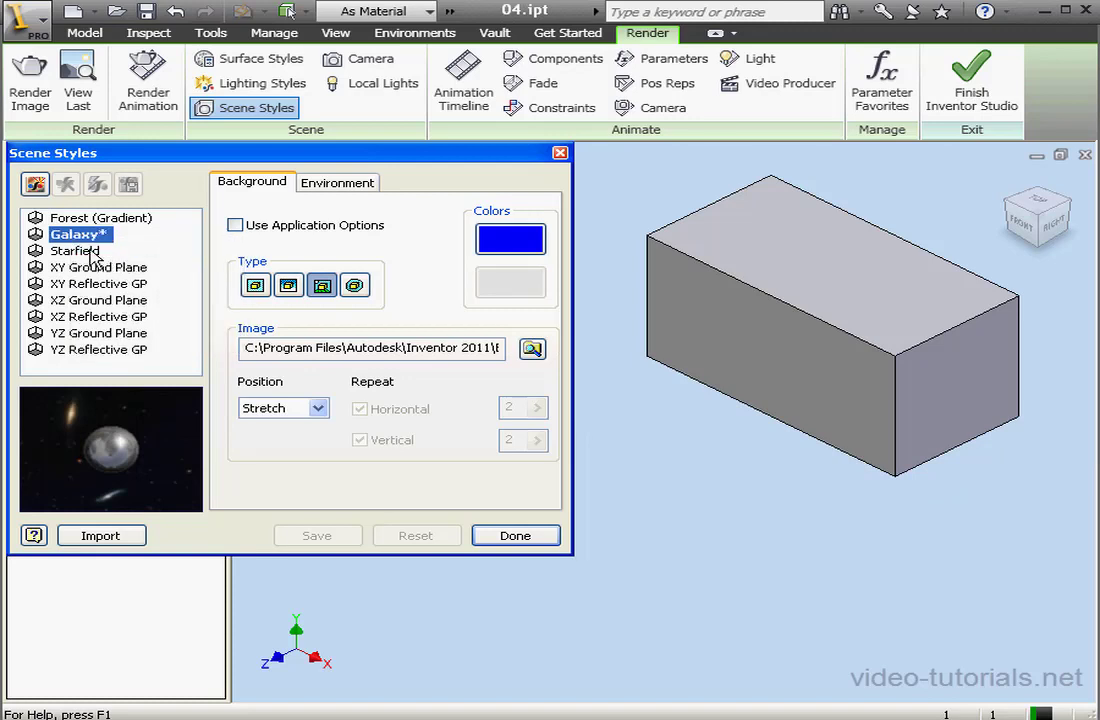
click(86, 252)
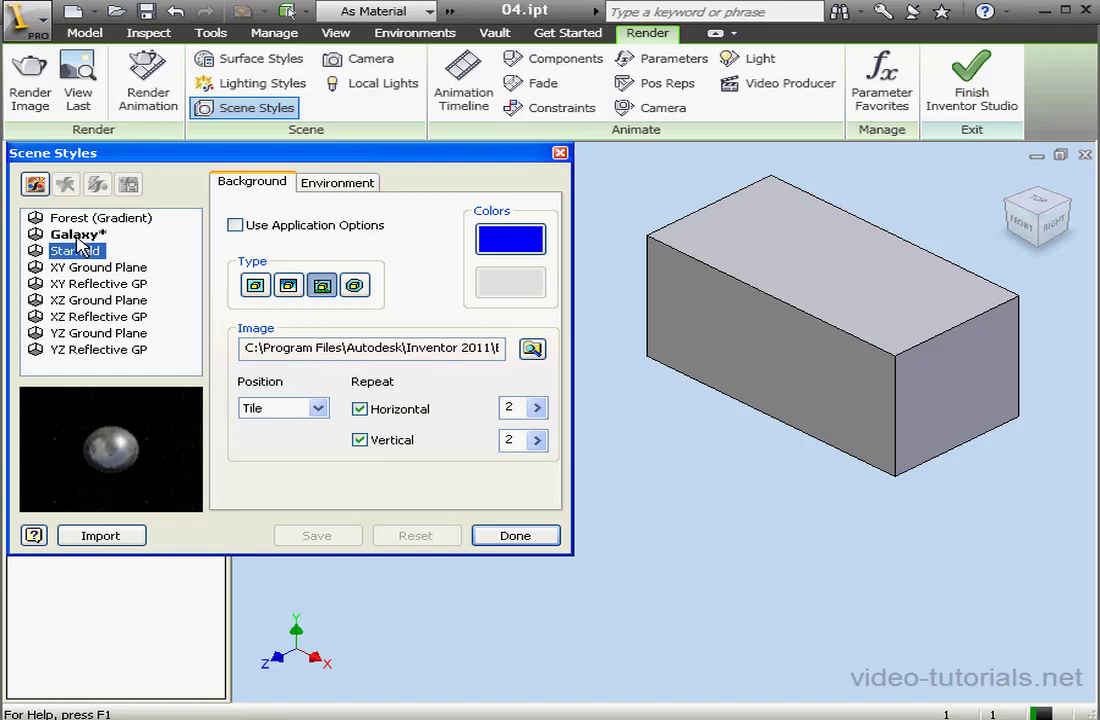
click(88, 238)
right_click(90, 238)
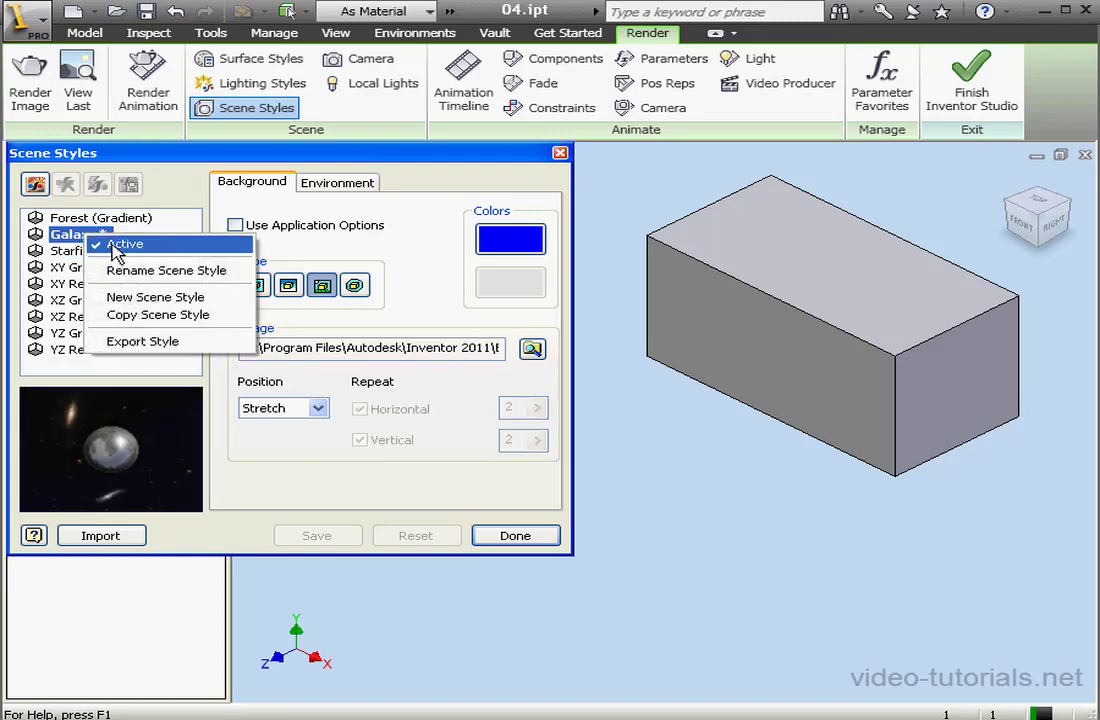
click(120, 244)
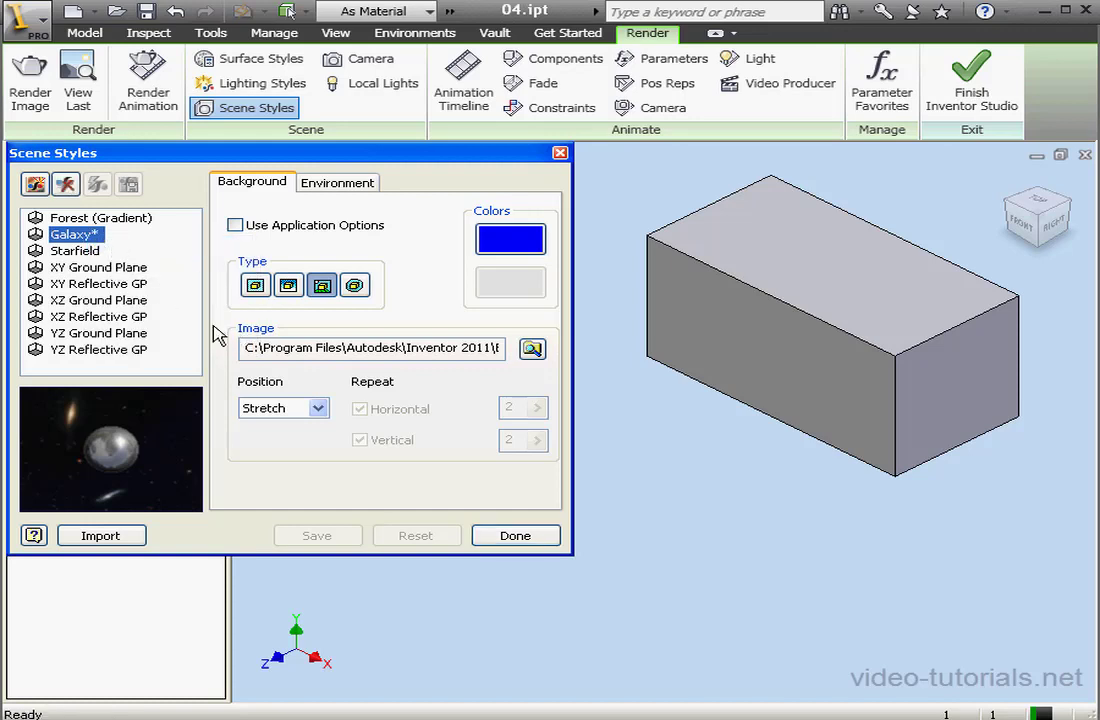
Set Galaxy's background to a solid red colour, keeping the style's own settings.
click(236, 226)
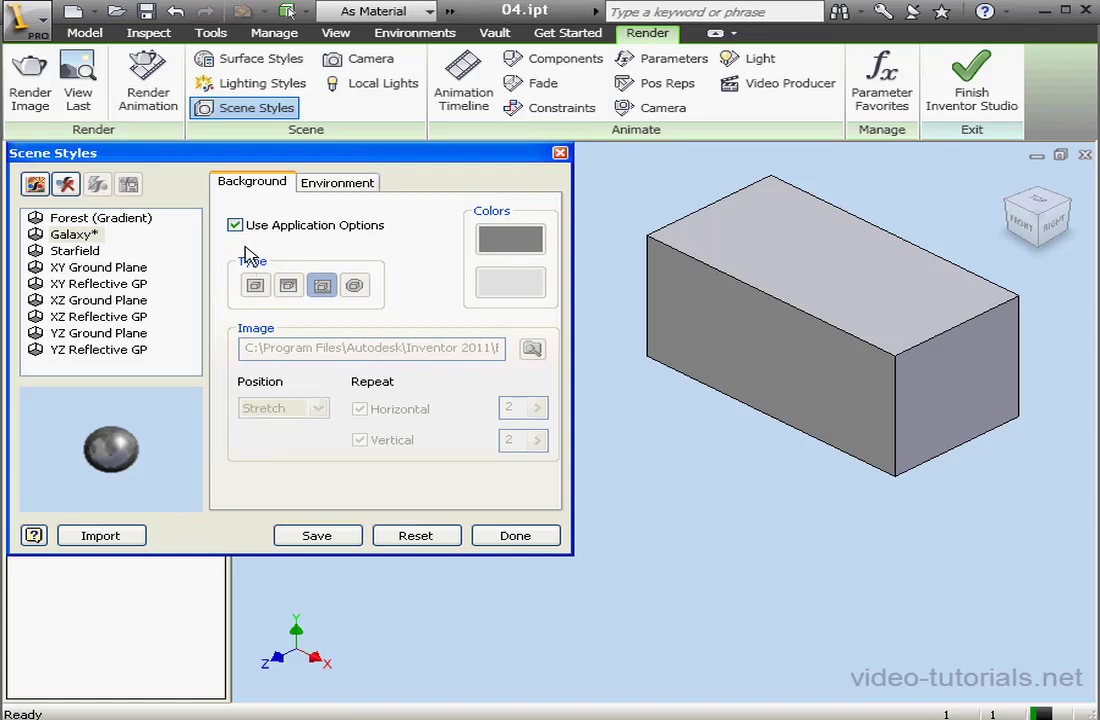
click(235, 225)
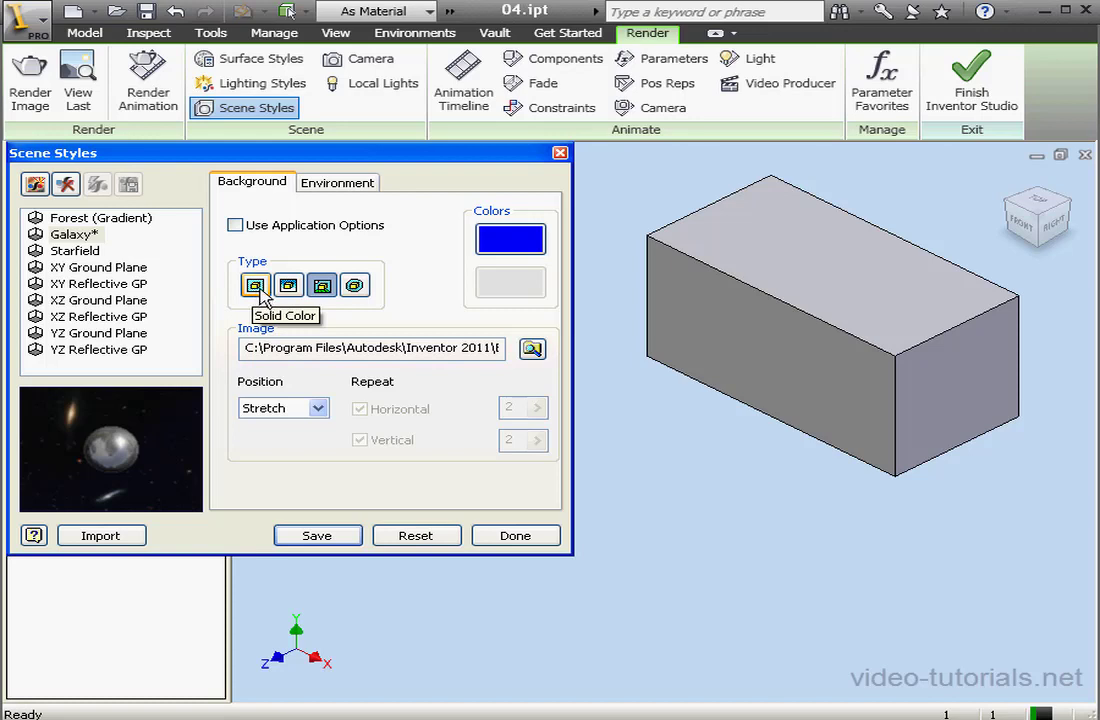
click(257, 286)
click(500, 241)
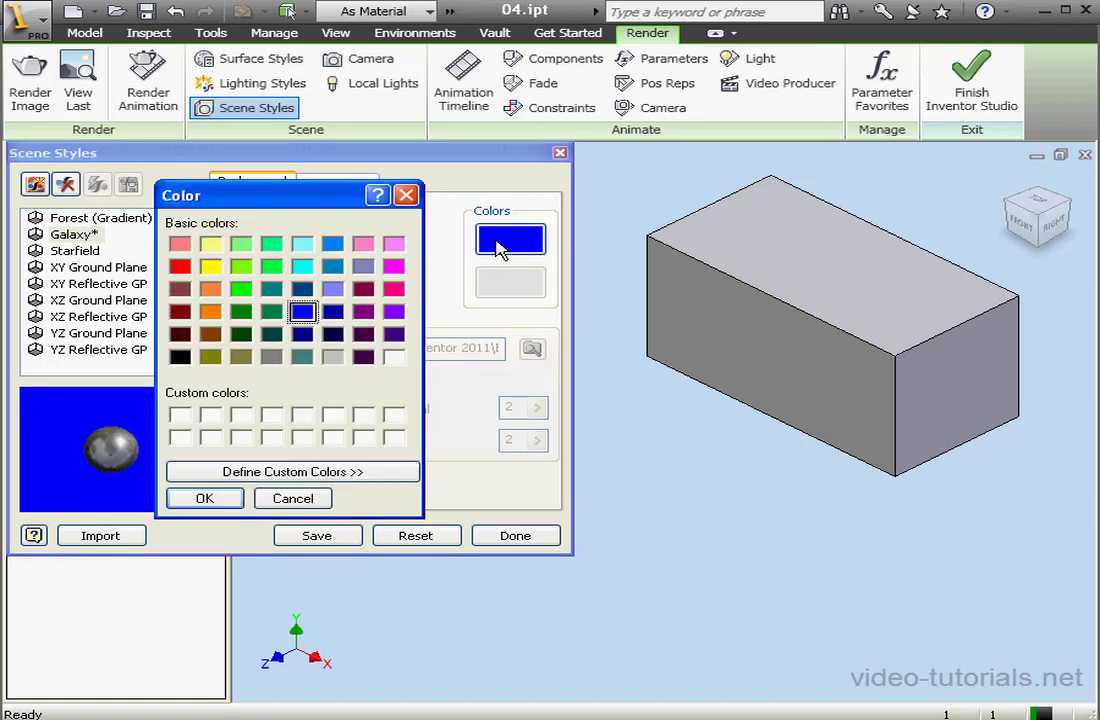
click(180, 268)
click(202, 498)
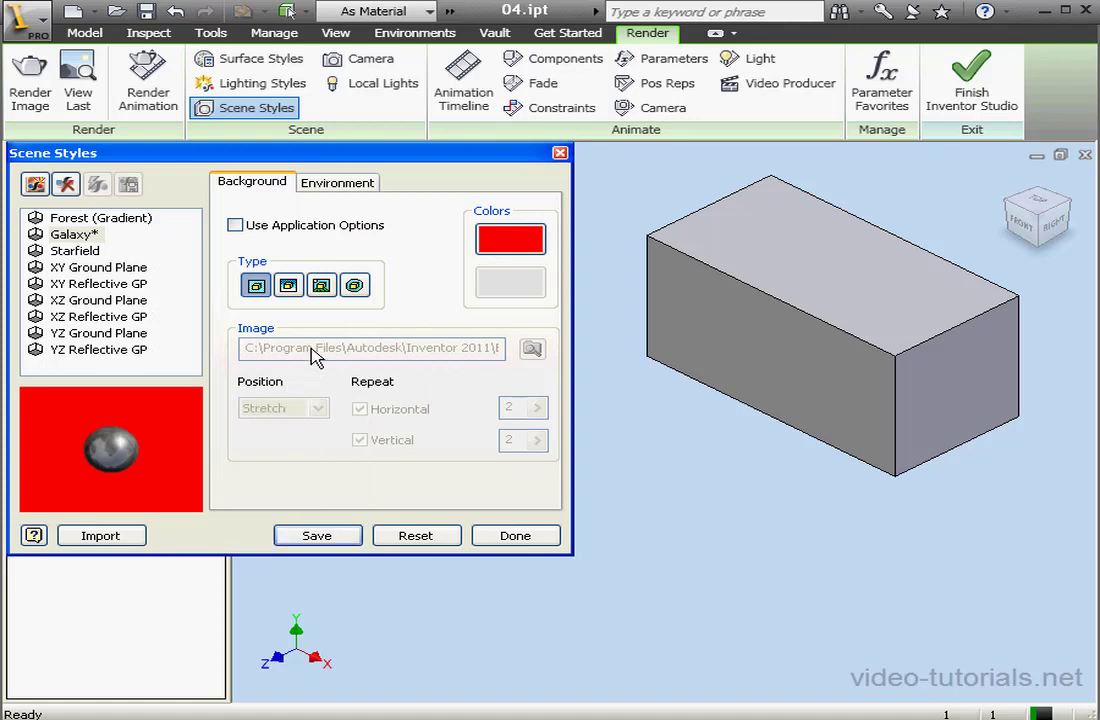
Change the background to a gradient with blue as the second colour.
click(288, 287)
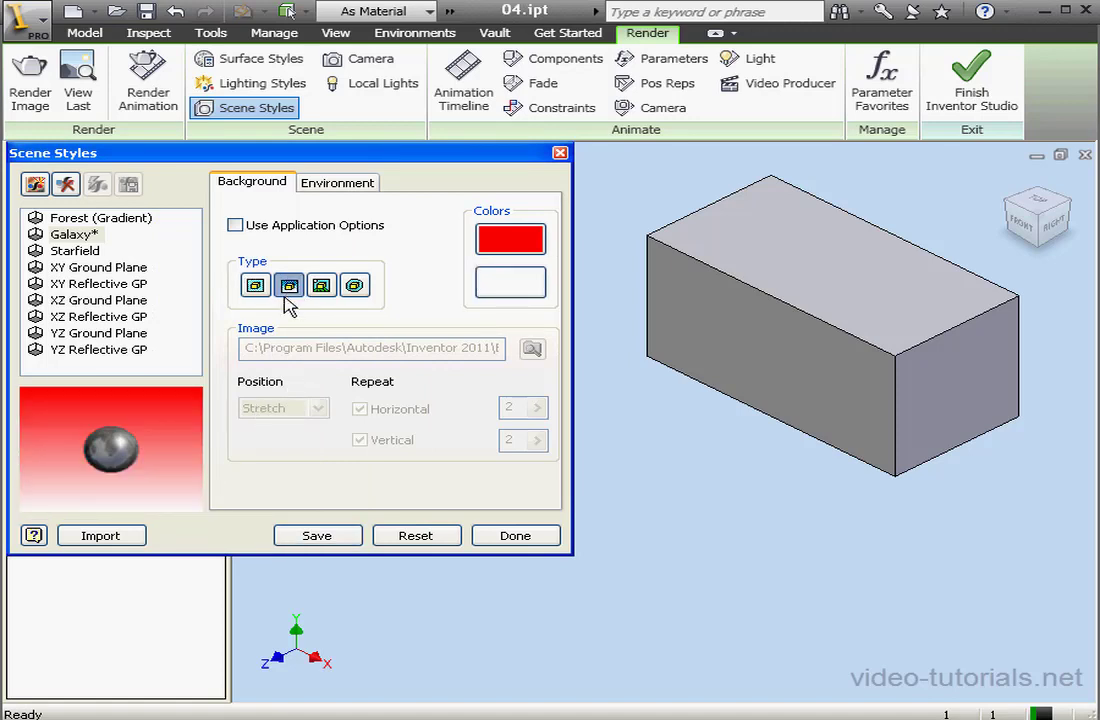
click(511, 282)
click(302, 311)
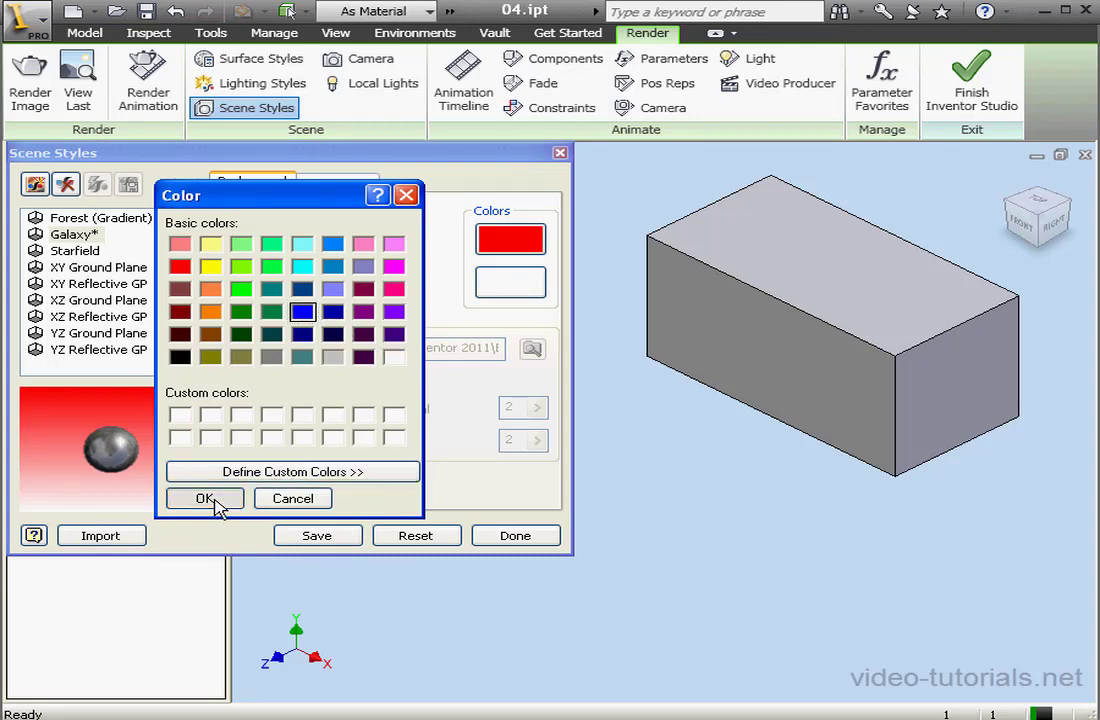
click(204, 498)
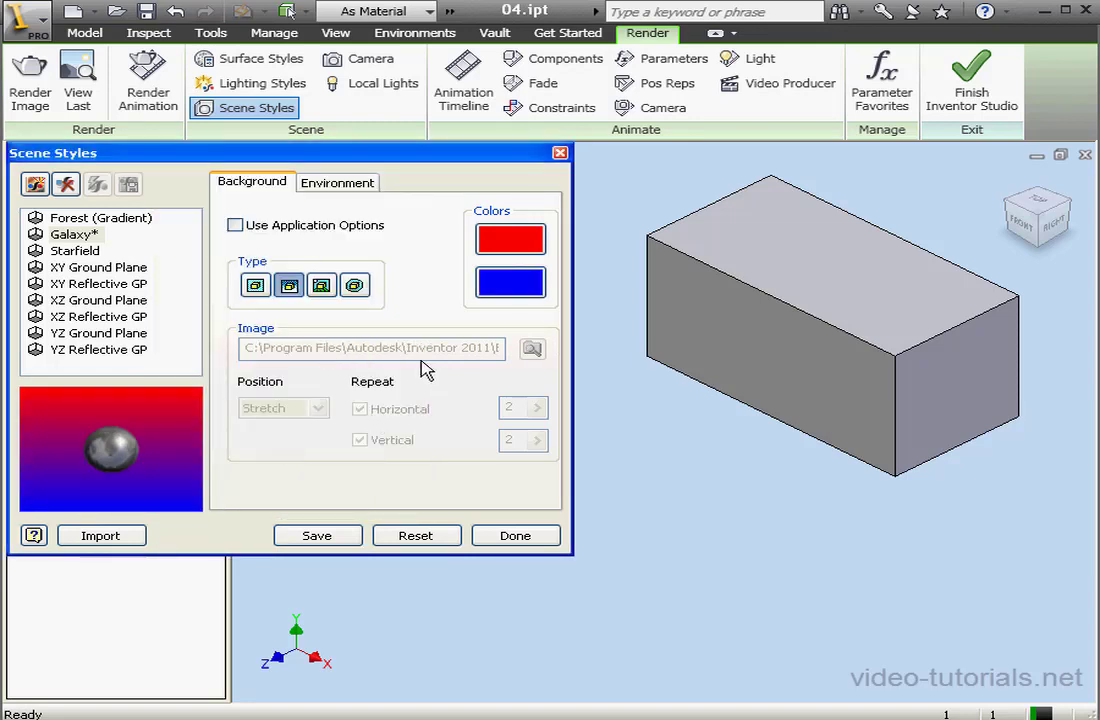
Use the galaxy picture as a tiled background image with horizontal repeat 1.
click(322, 286)
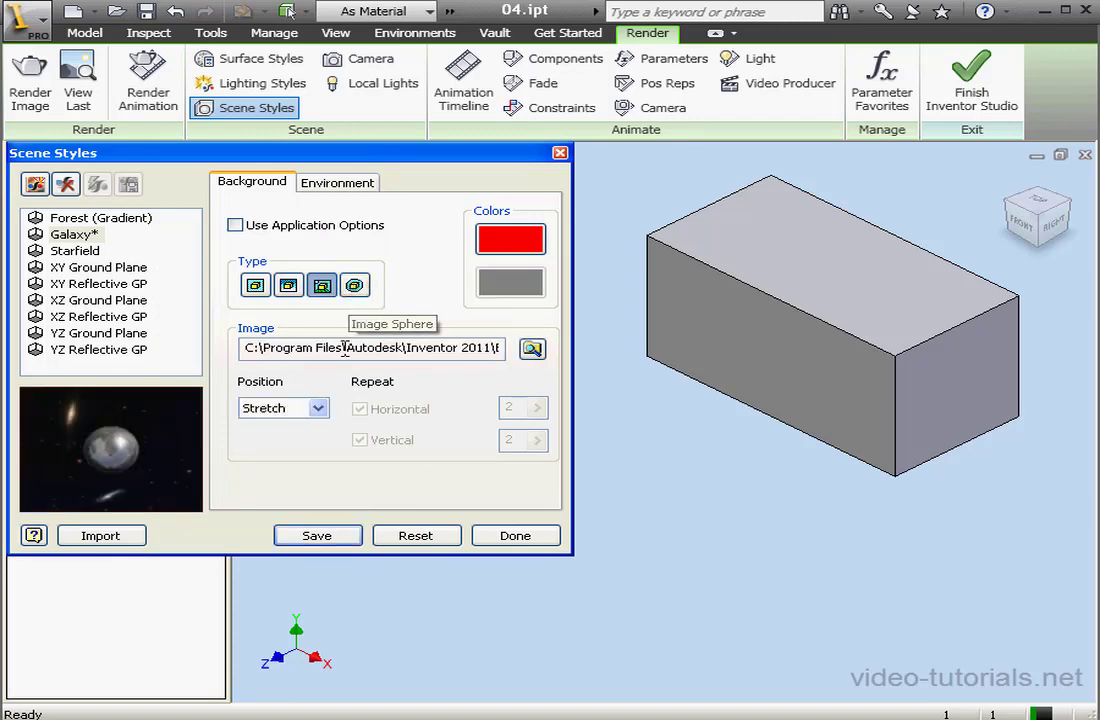
click(318, 408)
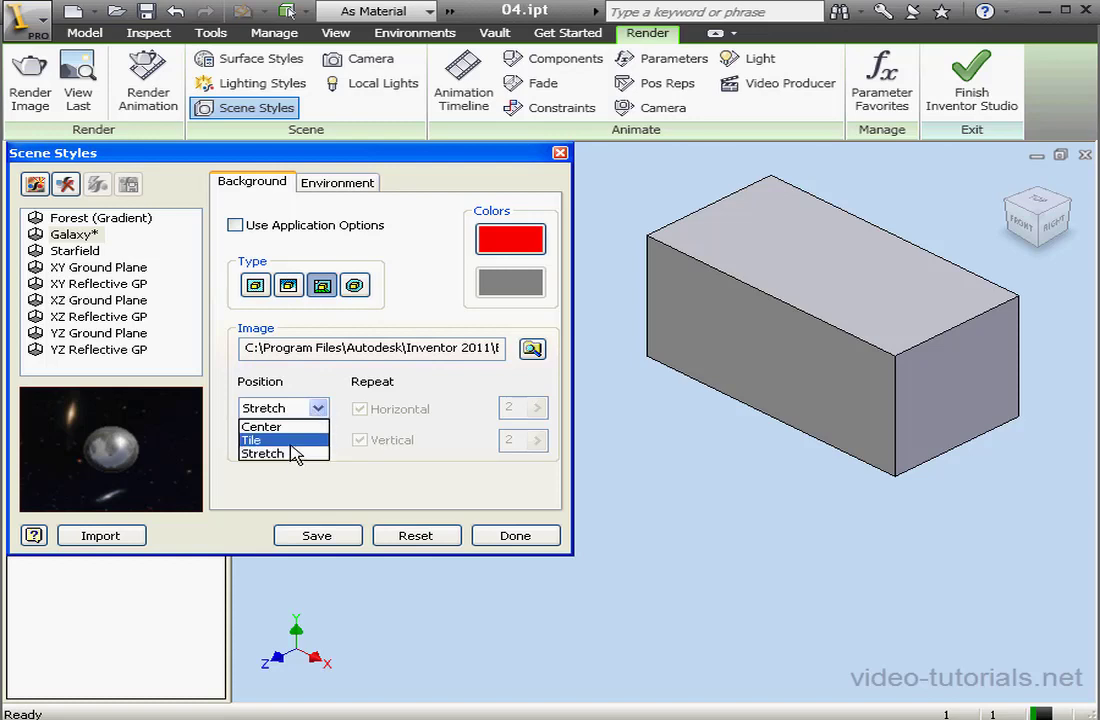
click(292, 441)
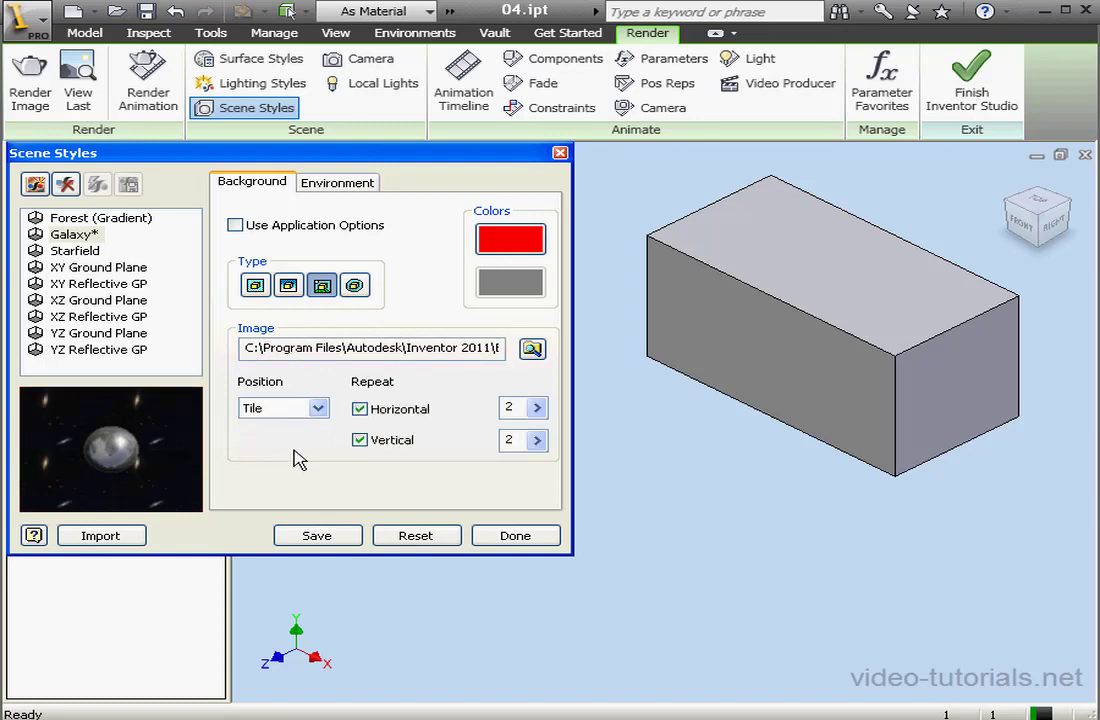
click(360, 409)
click(359, 409)
double_click(515, 406)
text(5)
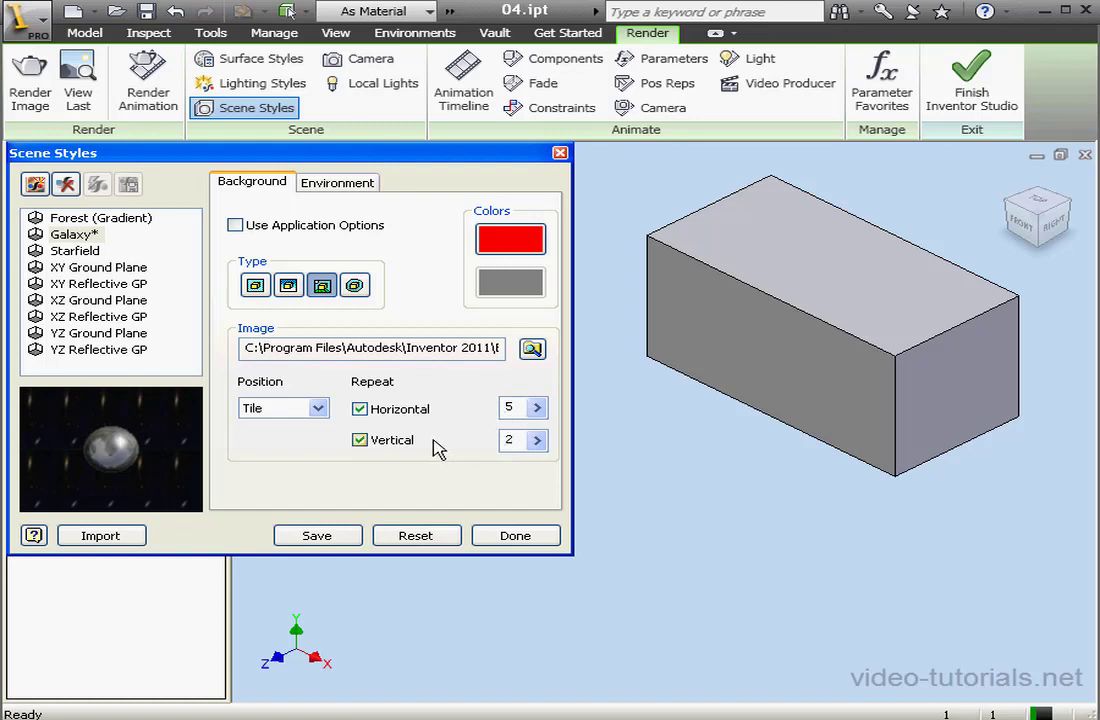
text(1)
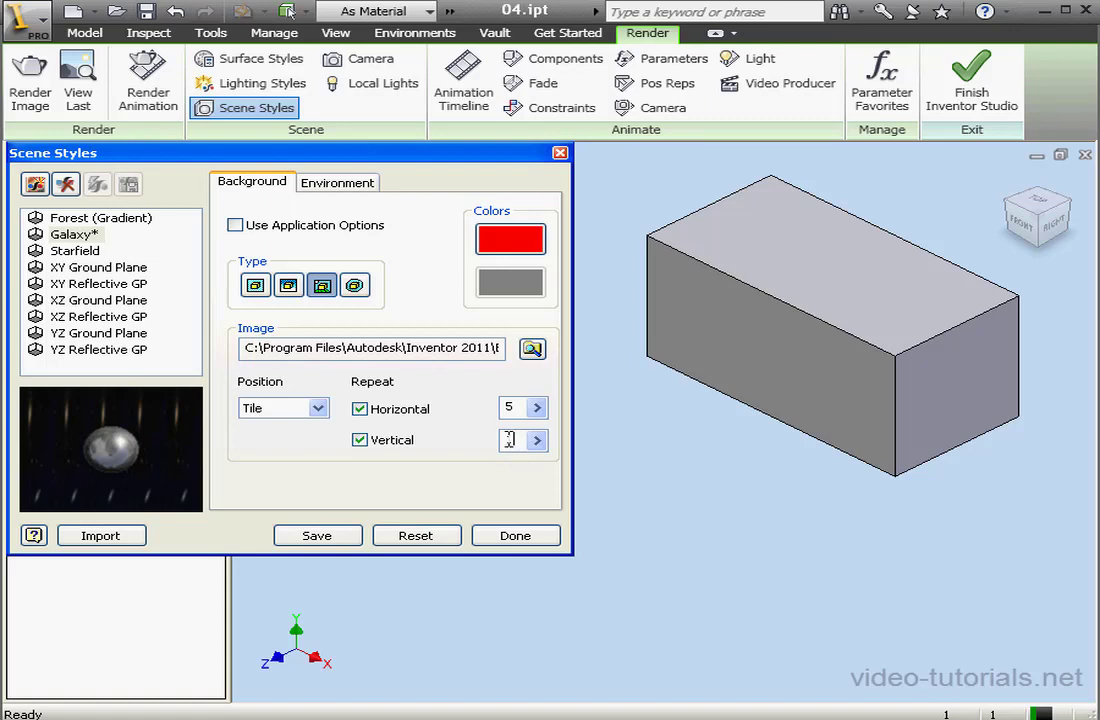
Centre the background image, then change the background type to Image Sphere.
click(317, 408)
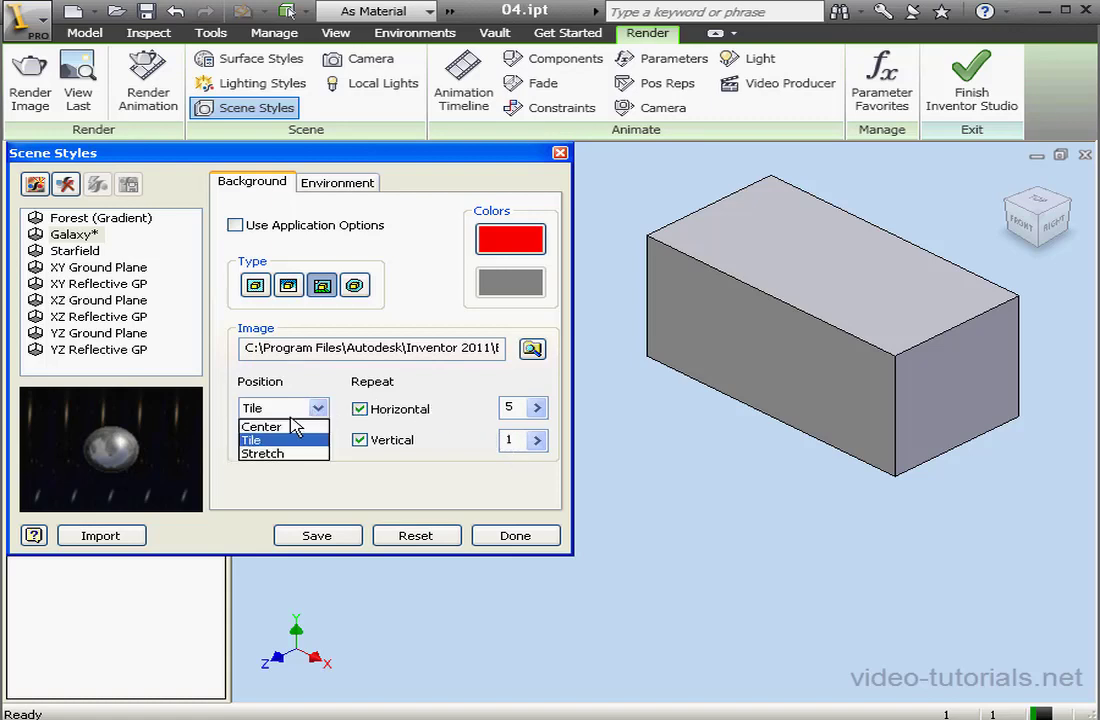
click(284, 427)
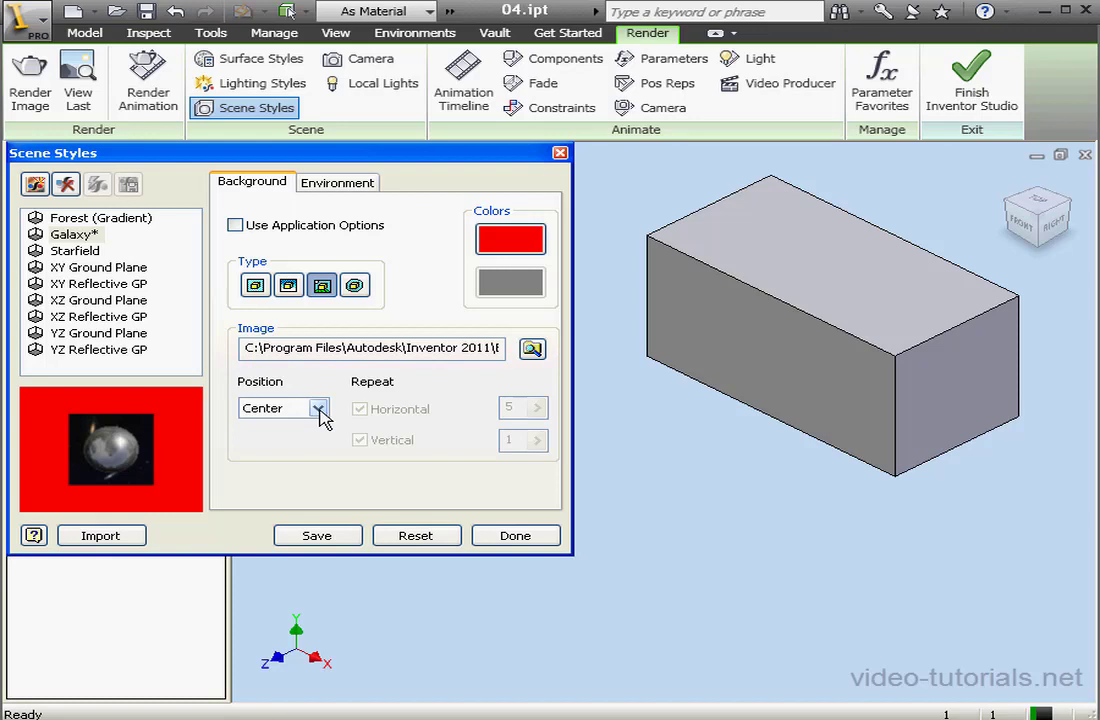
click(355, 287)
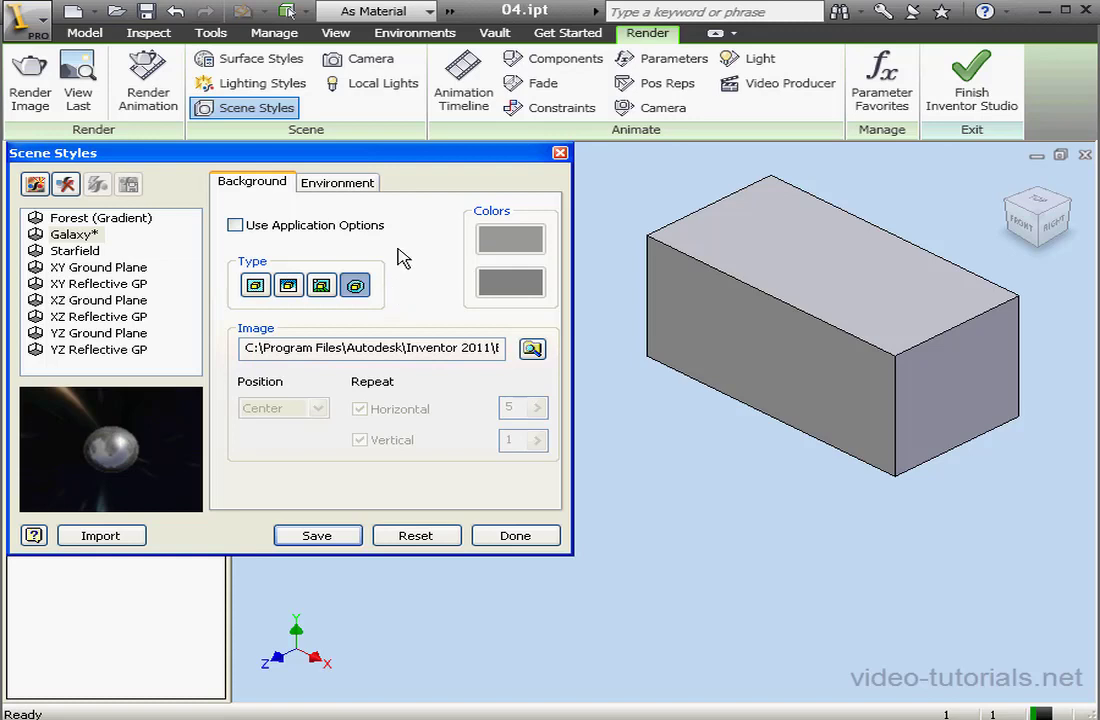
Turn on ground-plane shadows and set the ground plane direction to XZ.
click(365, 190)
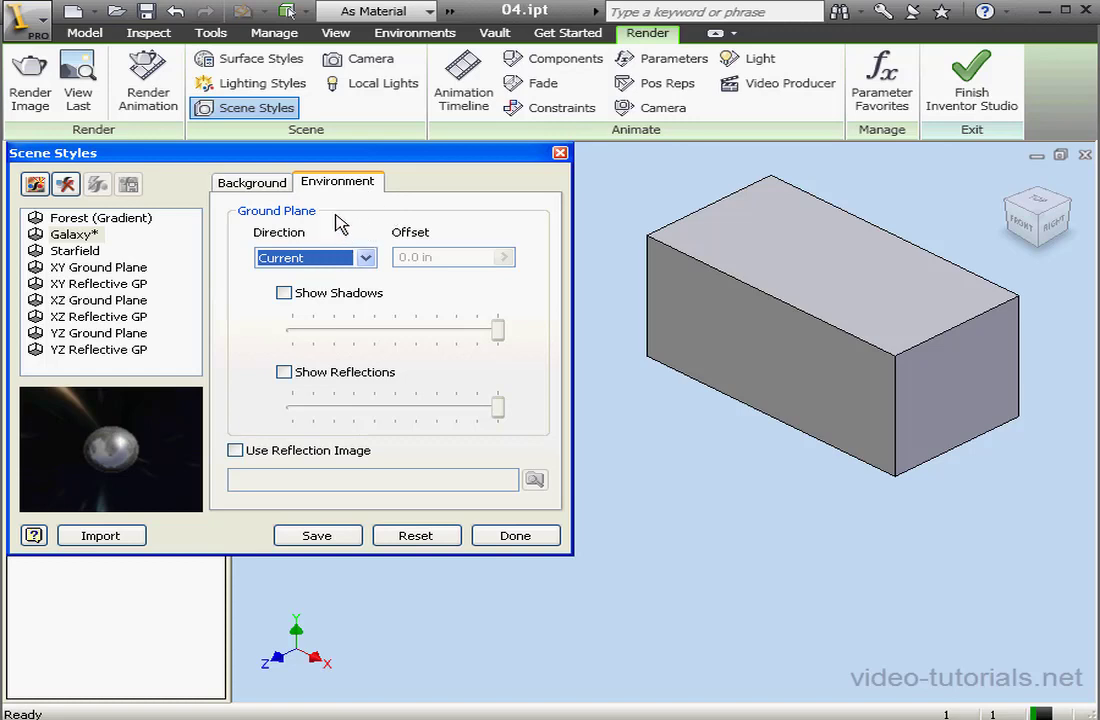
click(285, 293)
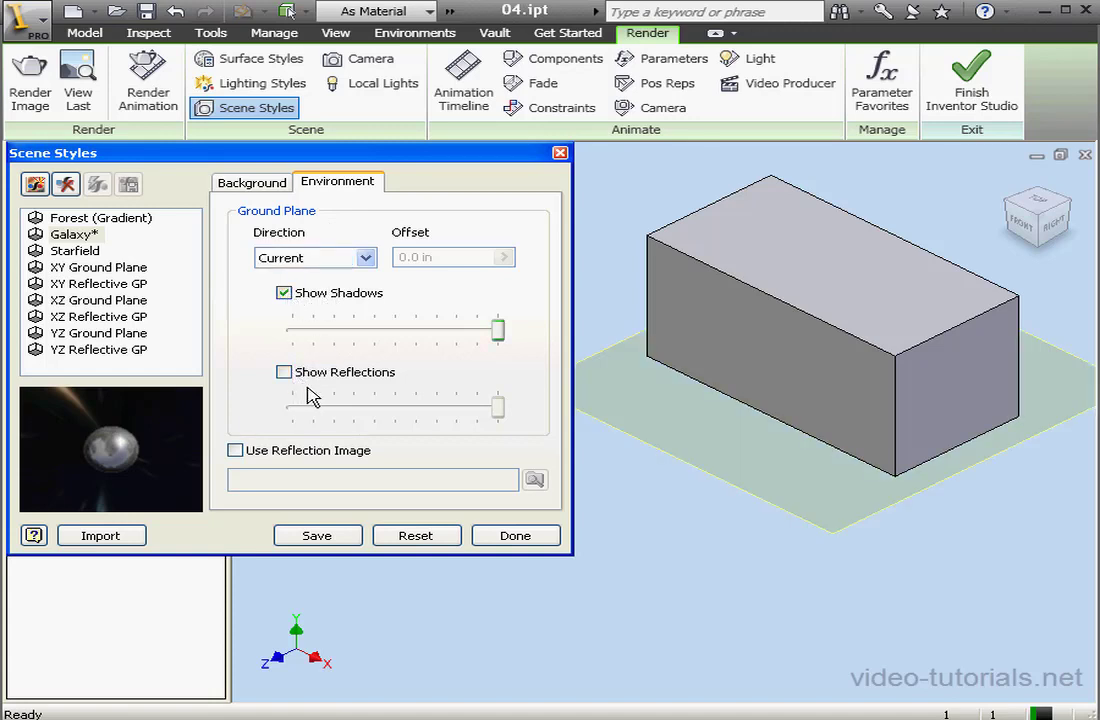
click(367, 258)
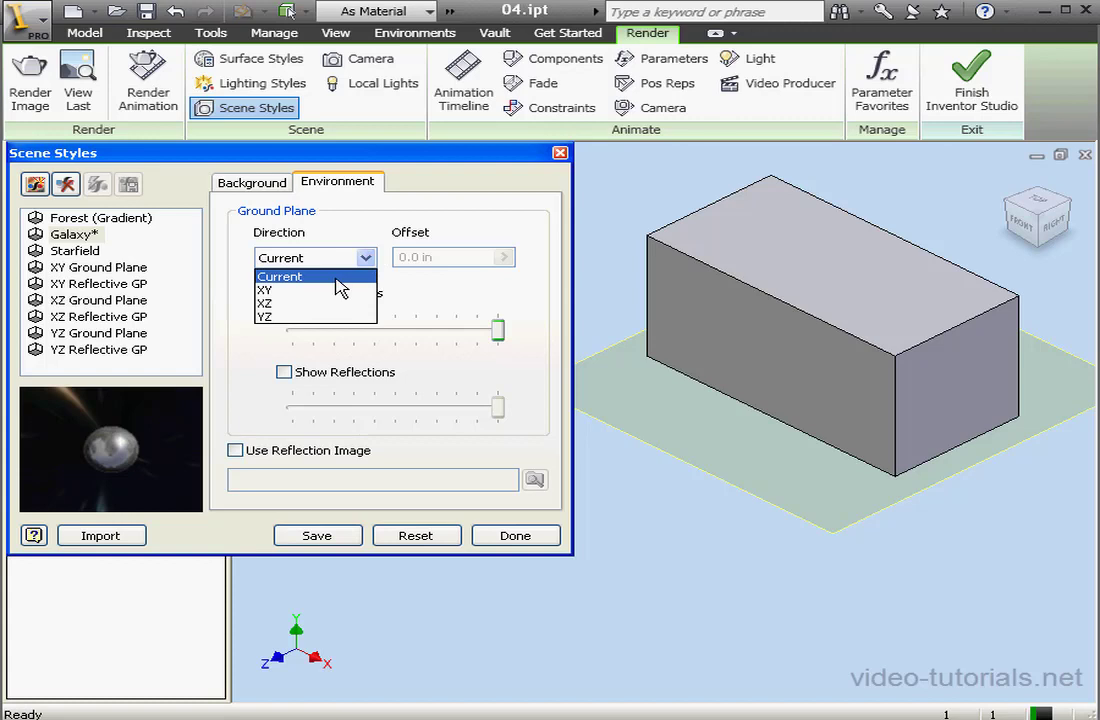
click(312, 316)
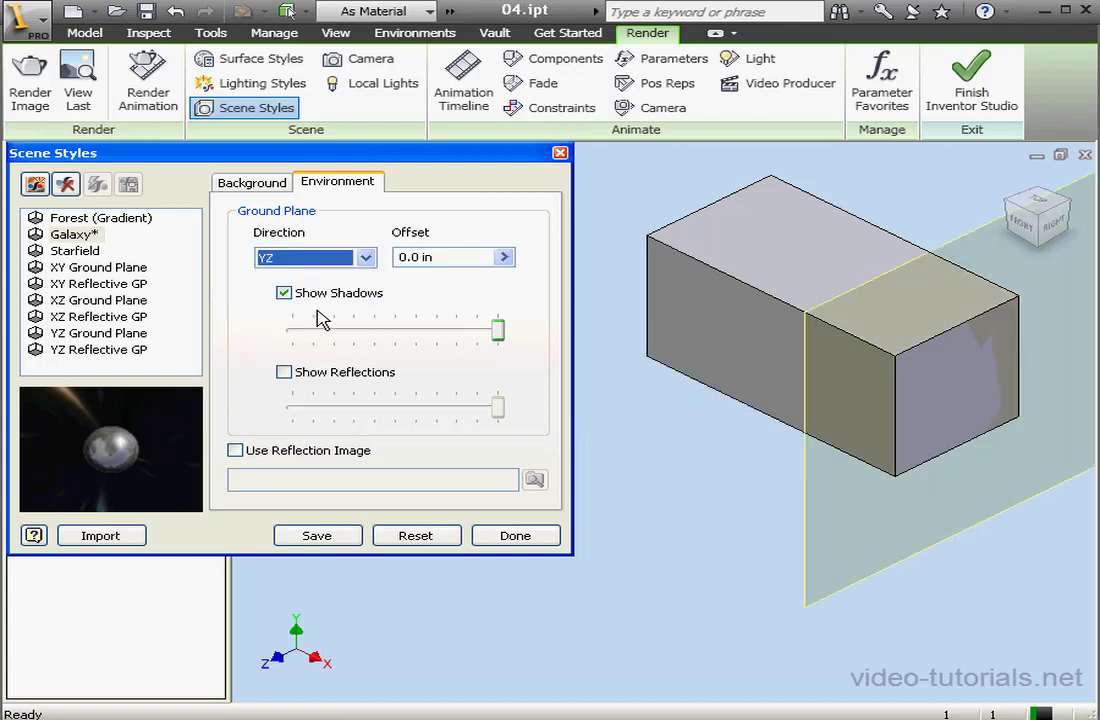
click(366, 257)
click(336, 302)
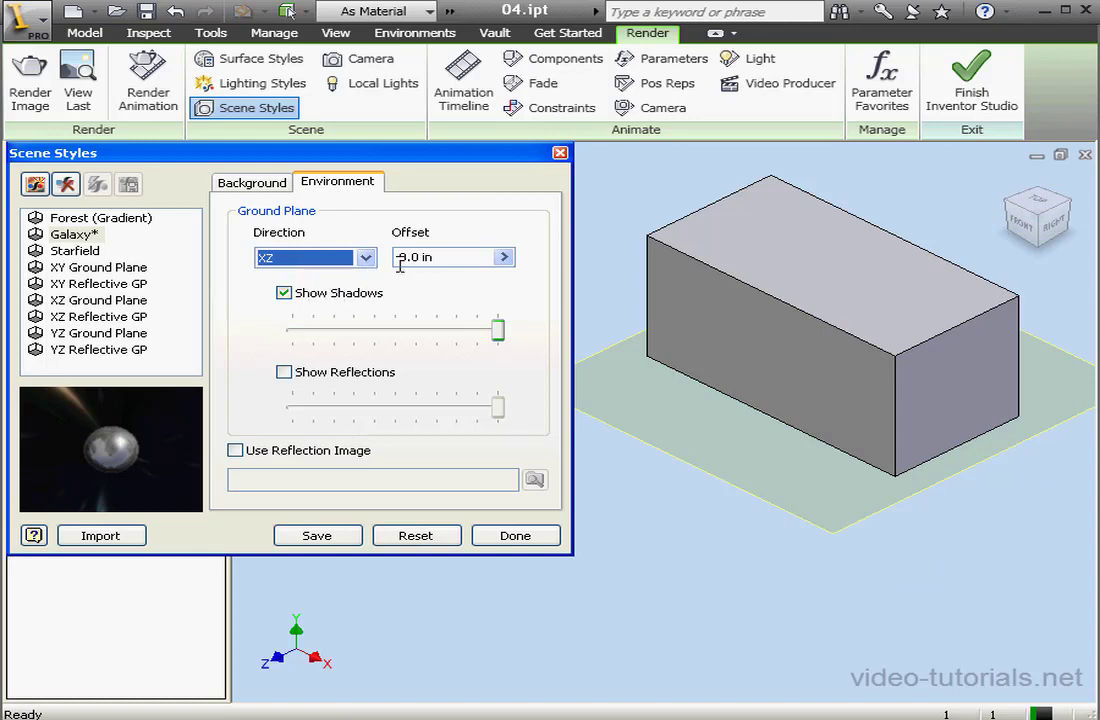
Enter .5 as the ground plane offset.
key(Tab)
text(.)
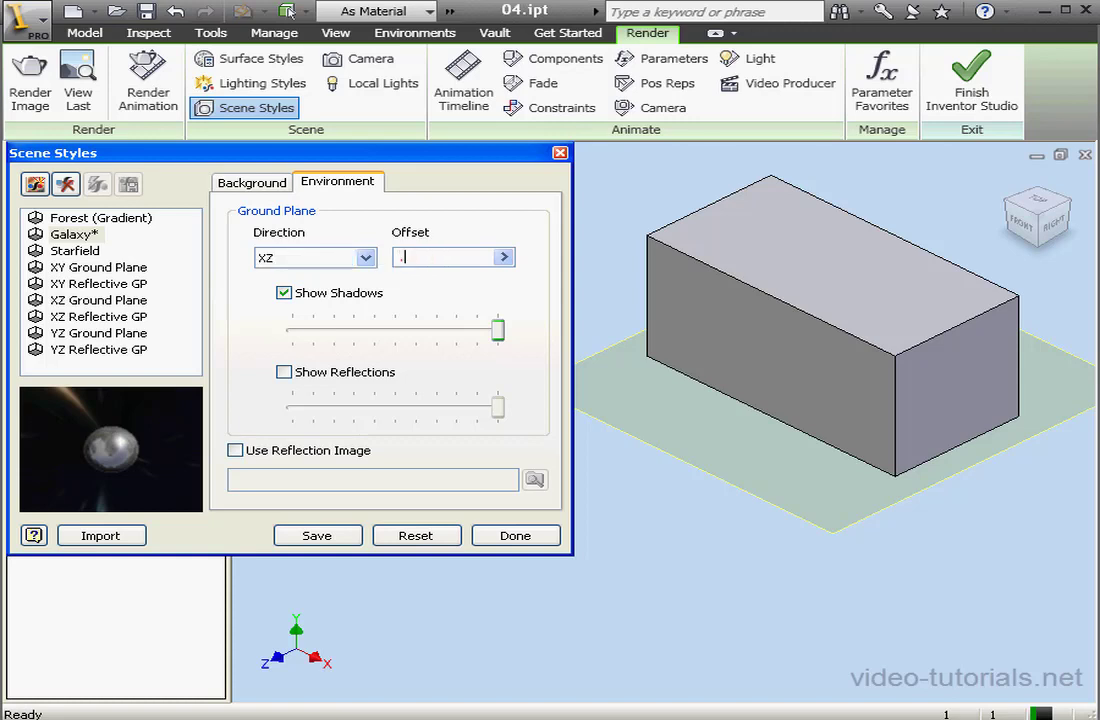
text(5)
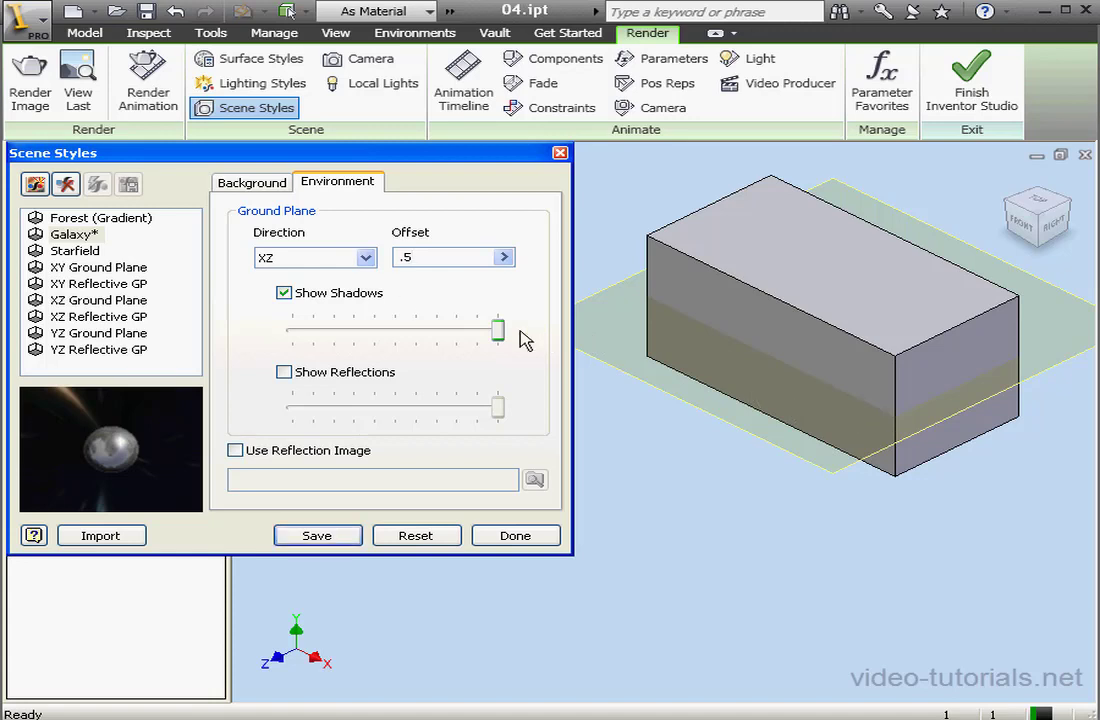
Lower the ground-plane shadow strength to 99, leaving Show Reflections off.
mouse_move(499, 331)
mouse_down()
mouse_move(341, 334)
mouse_move(490, 336)
mouse_up()
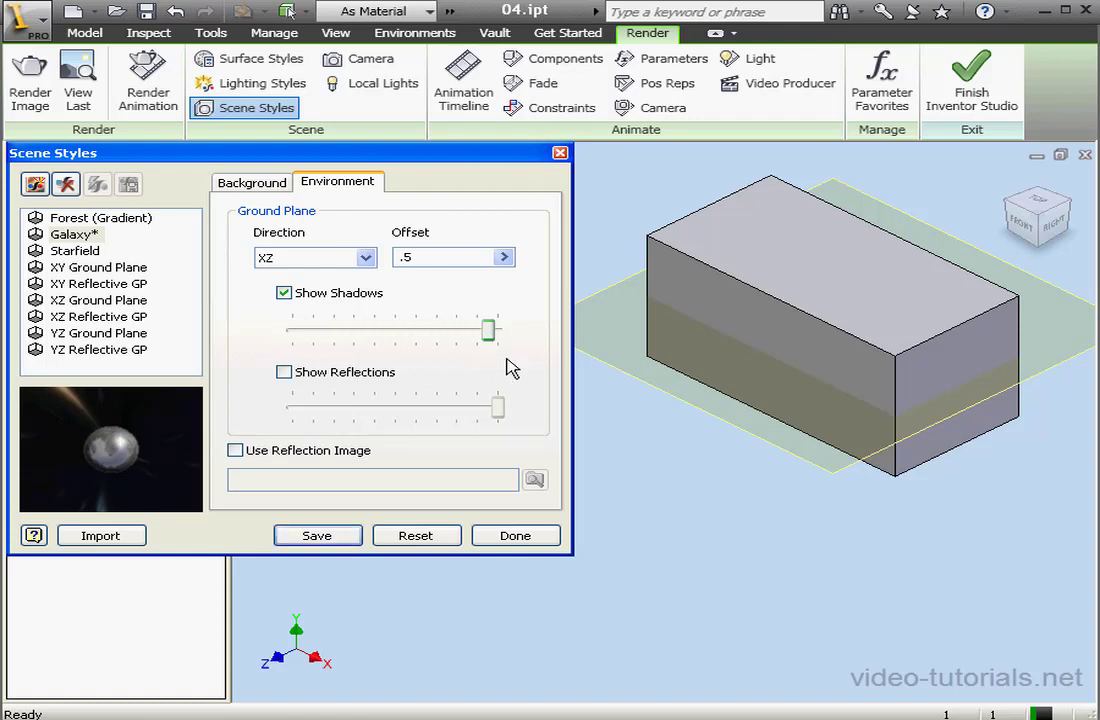
click(285, 373)
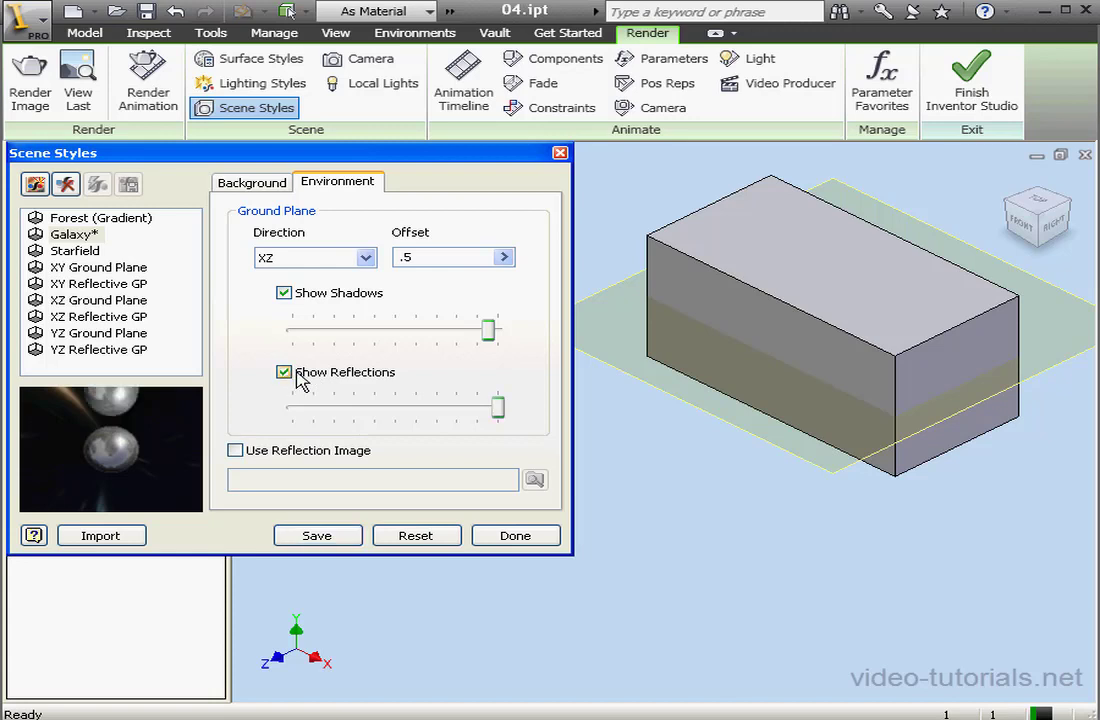
click(285, 373)
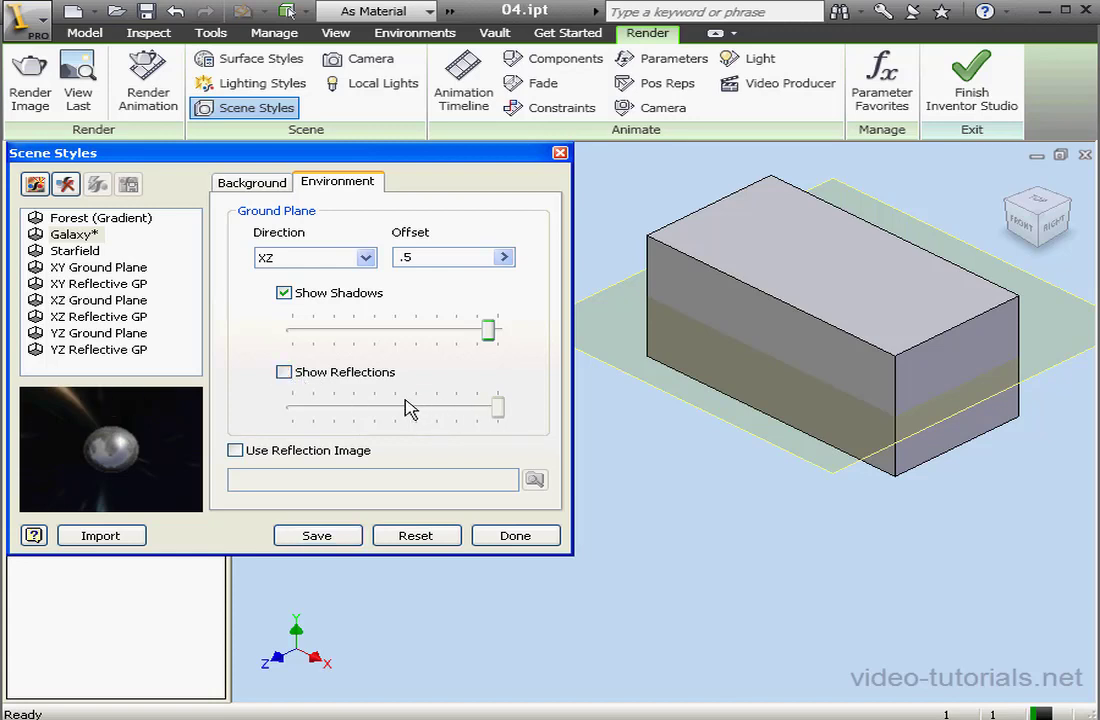
Browse for a reflection image, preview car3.BMP, then cancel without choosing one.
click(236, 451)
click(438, 302)
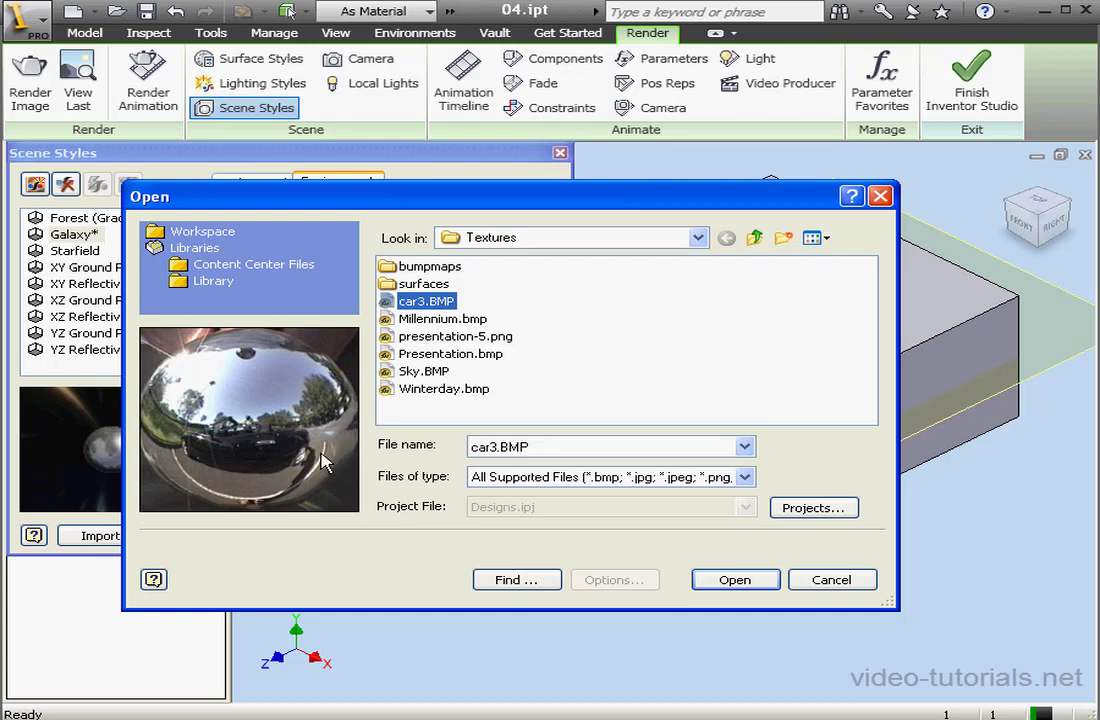
click(833, 580)
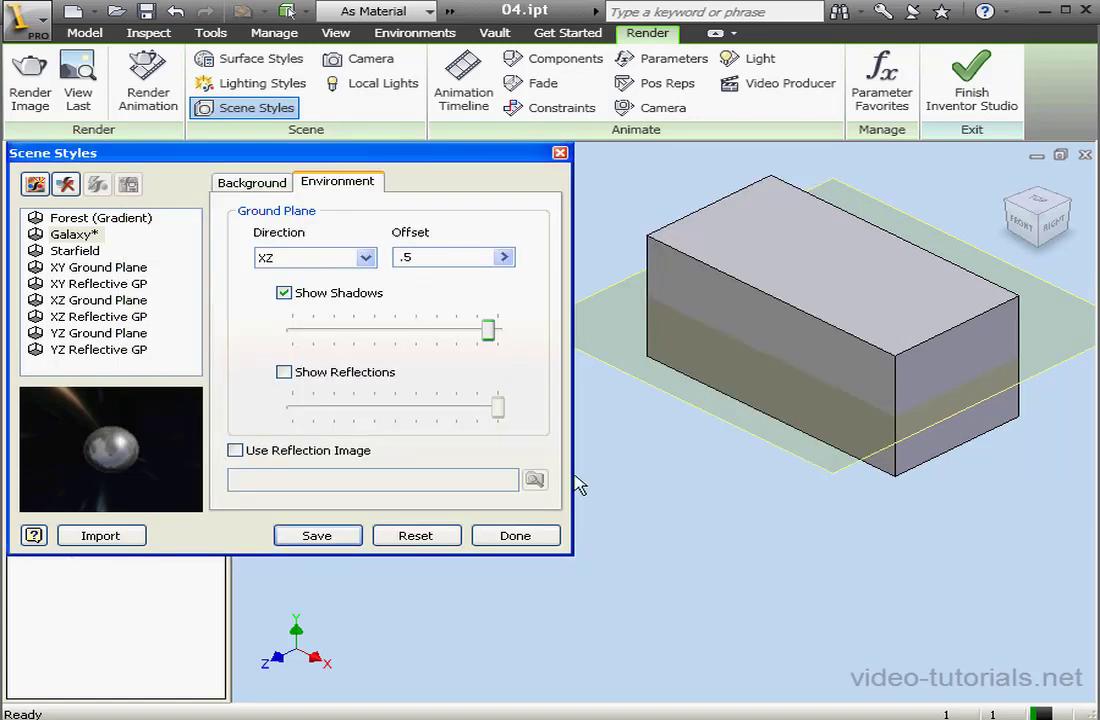
Close Scene Styles and decline saving the Galaxy style changes.
click(560, 153)
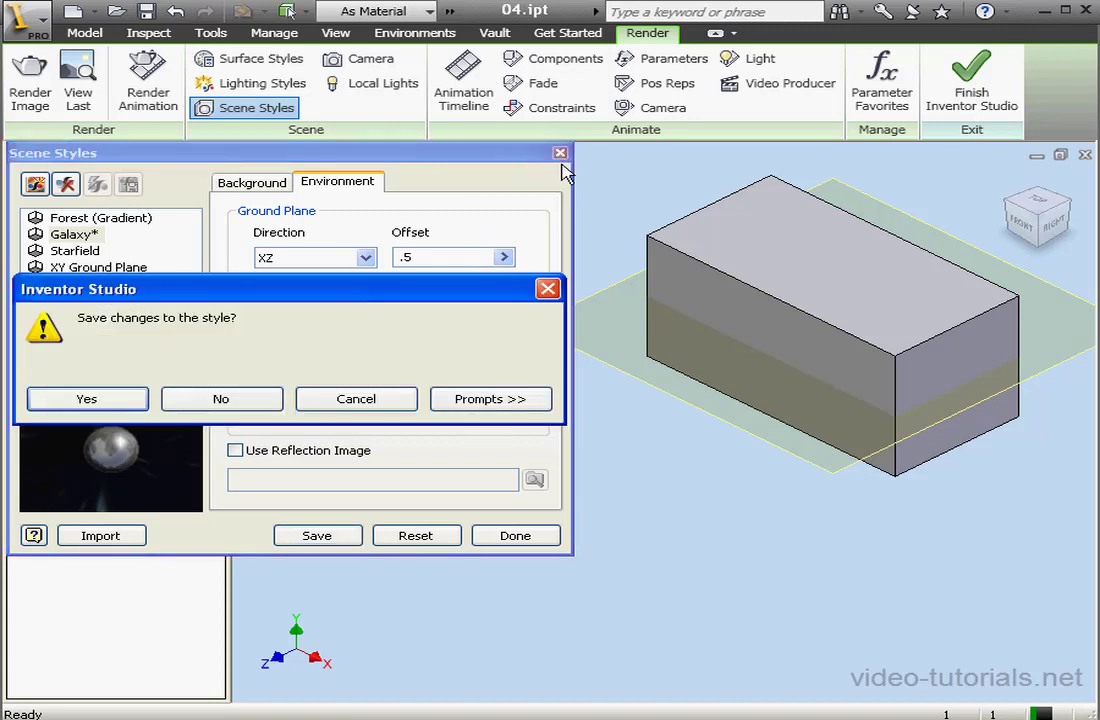
click(222, 399)
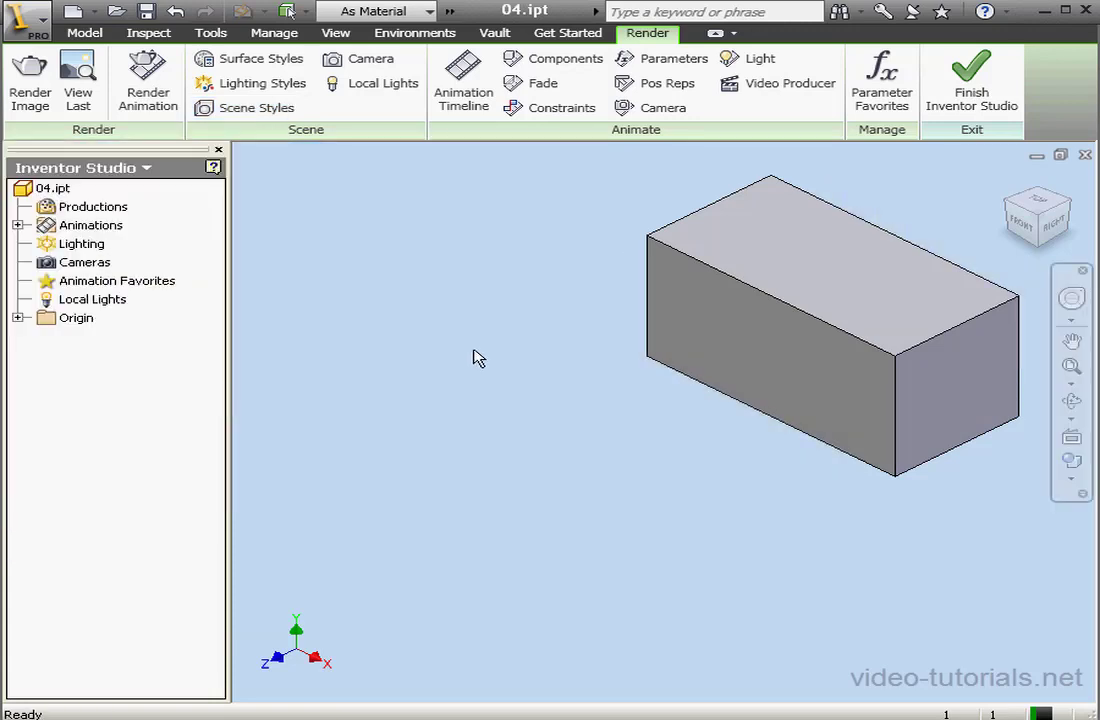